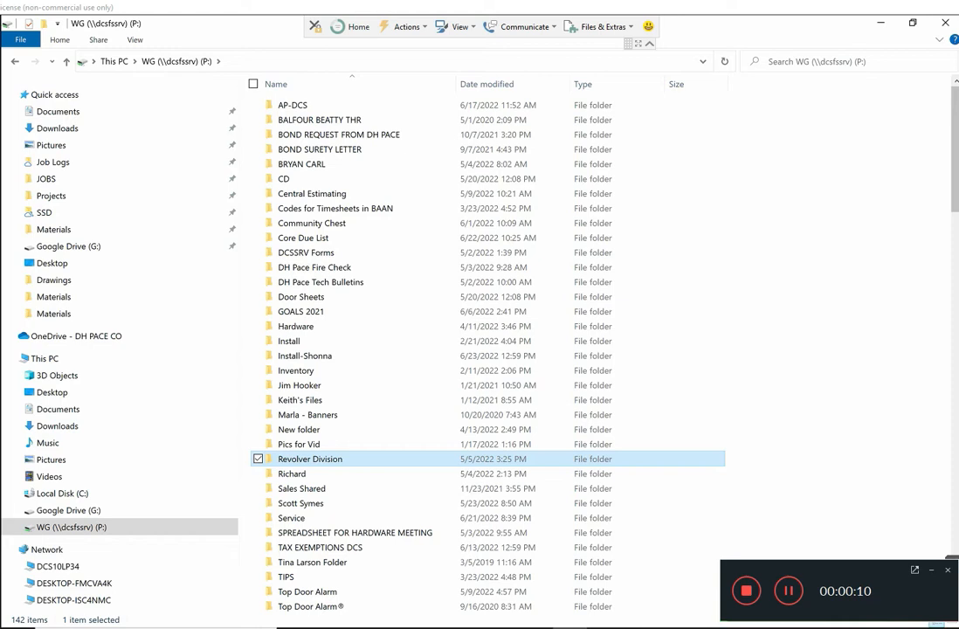
Step: Open the (1) SSD FORMS Folder - REV 10-2020 folder inside Revolver Division > Projects on the P: drive
{"action": "double_click", "coordinate": [285, 458]}
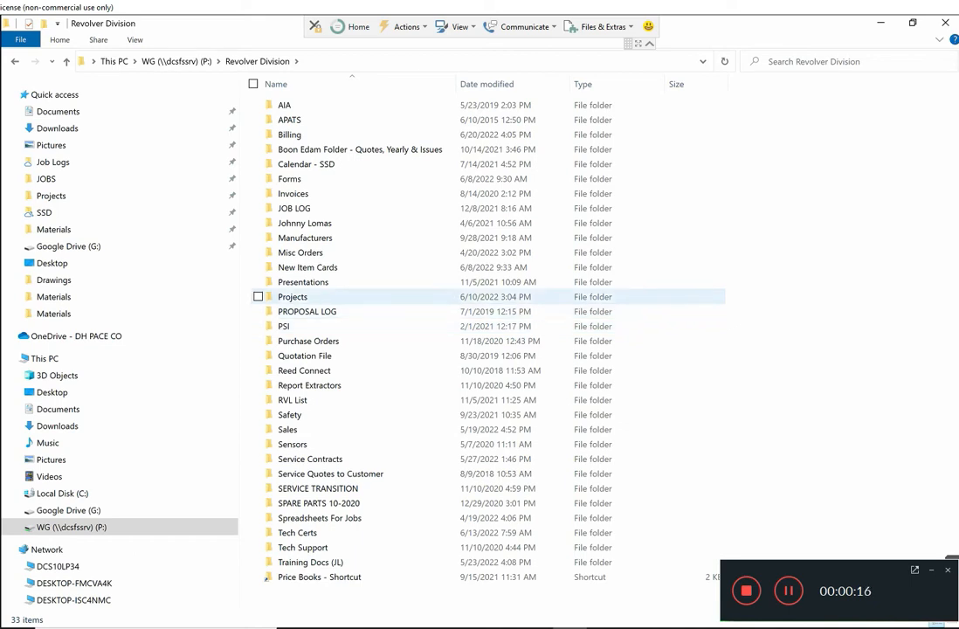
{"action": "double_click", "coordinate": [292, 297]}
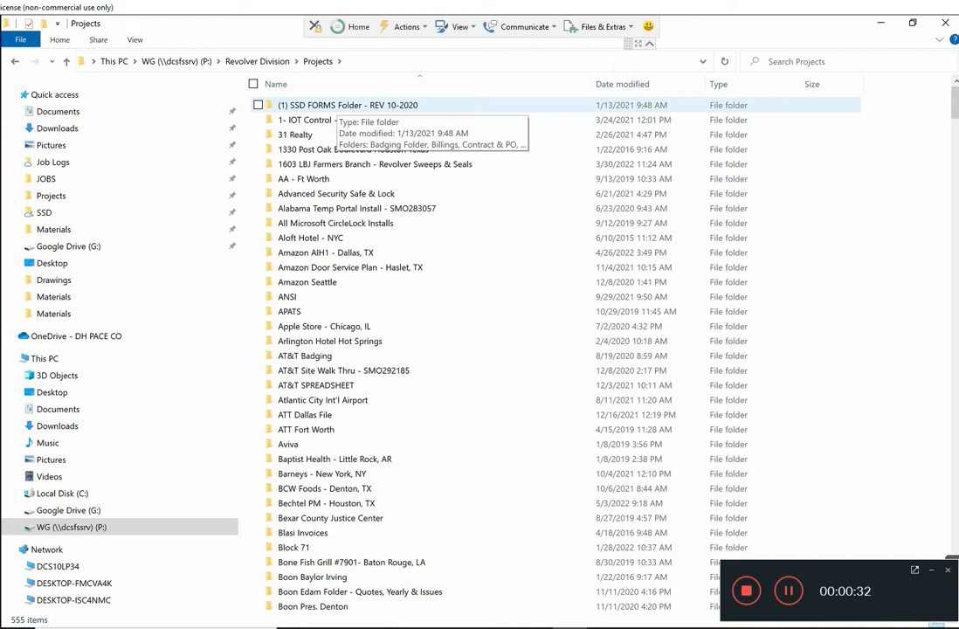
{"action": "double_click", "coordinate": [336, 105]}
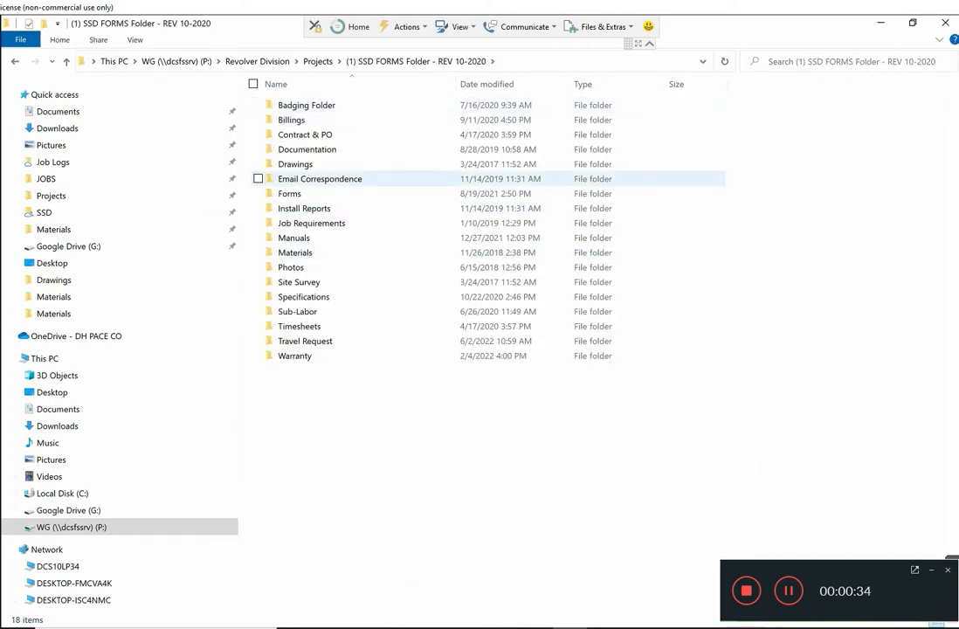
Step: Copy all the template subfolders in the SSD FORMS folder, from Badging Folder through Warranty
{"action": "left_click_drag", "start_coordinate": [621, 407], "coordinate": [258, 87]}
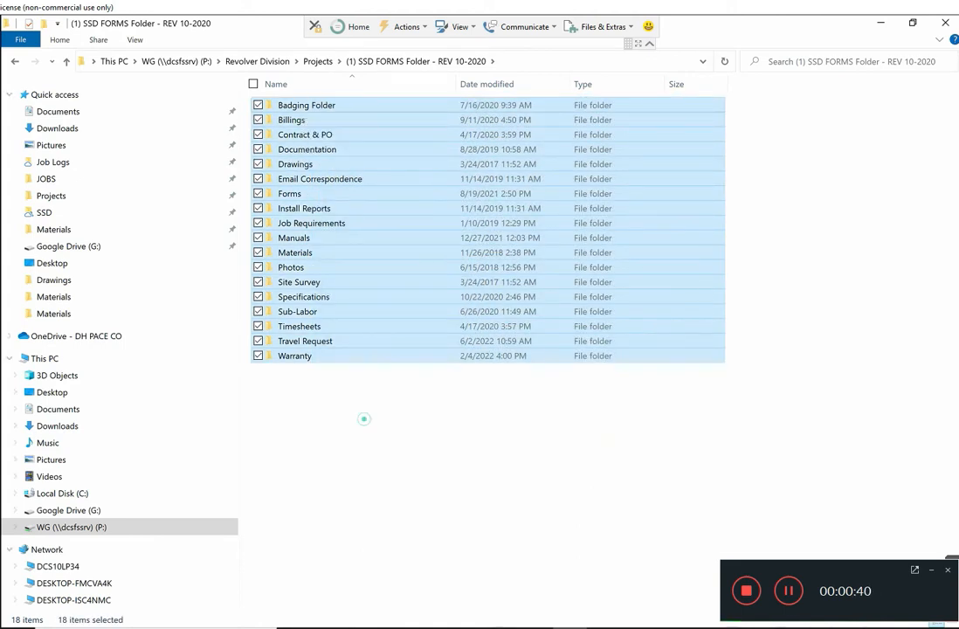
{"action": "left_click", "coordinate": [363, 419]}
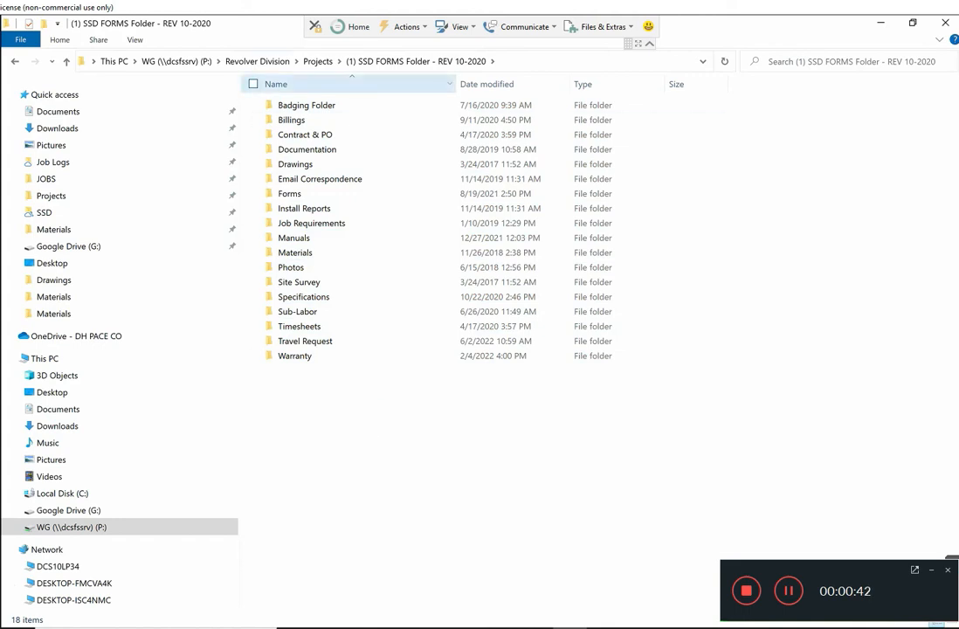
{"action": "left_click", "coordinate": [253, 84]}
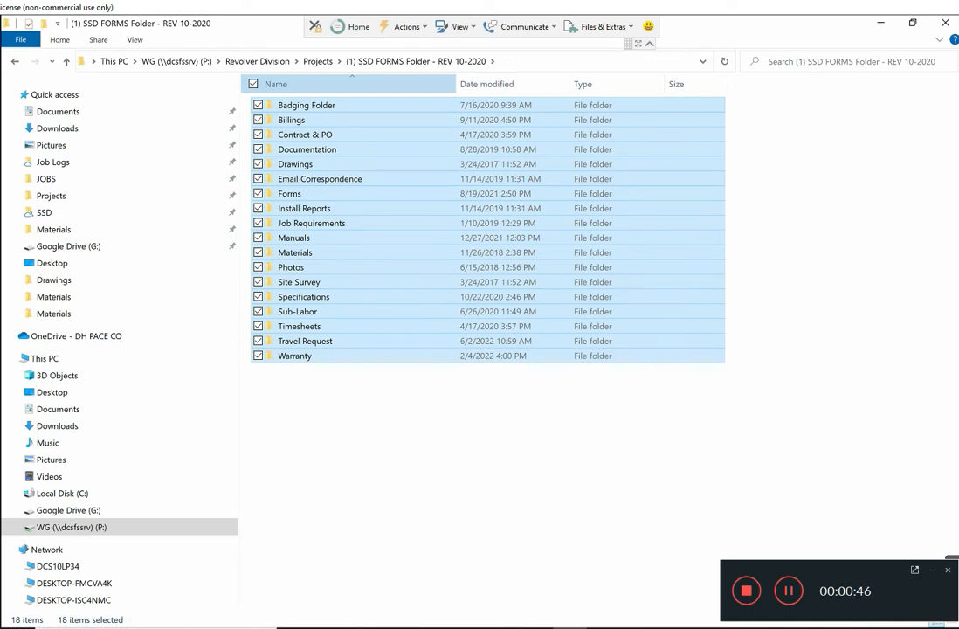
{"action": "right_click", "coordinate": [313, 160]}
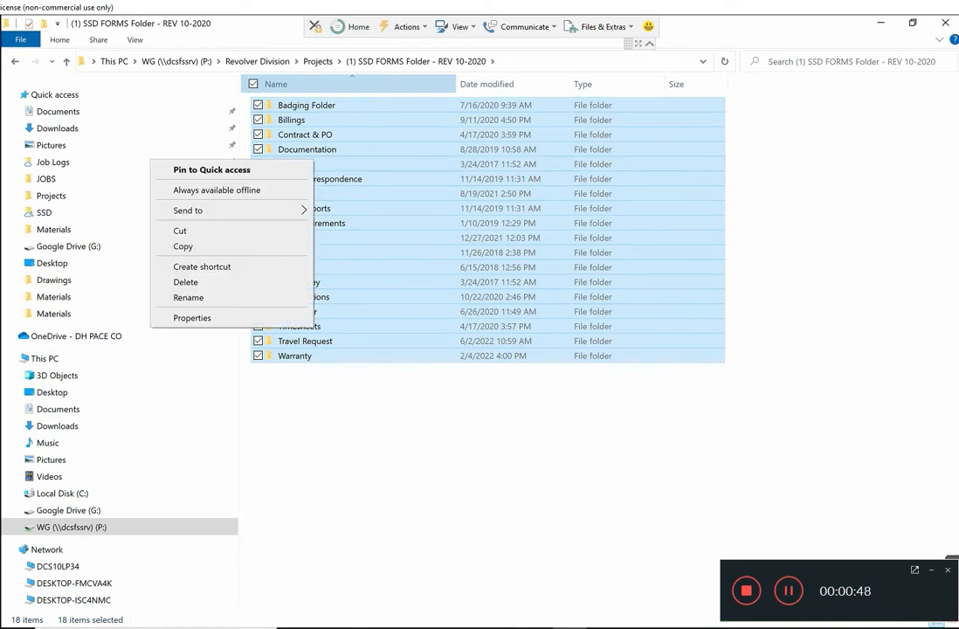
{"action": "left_click", "coordinate": [208, 246]}
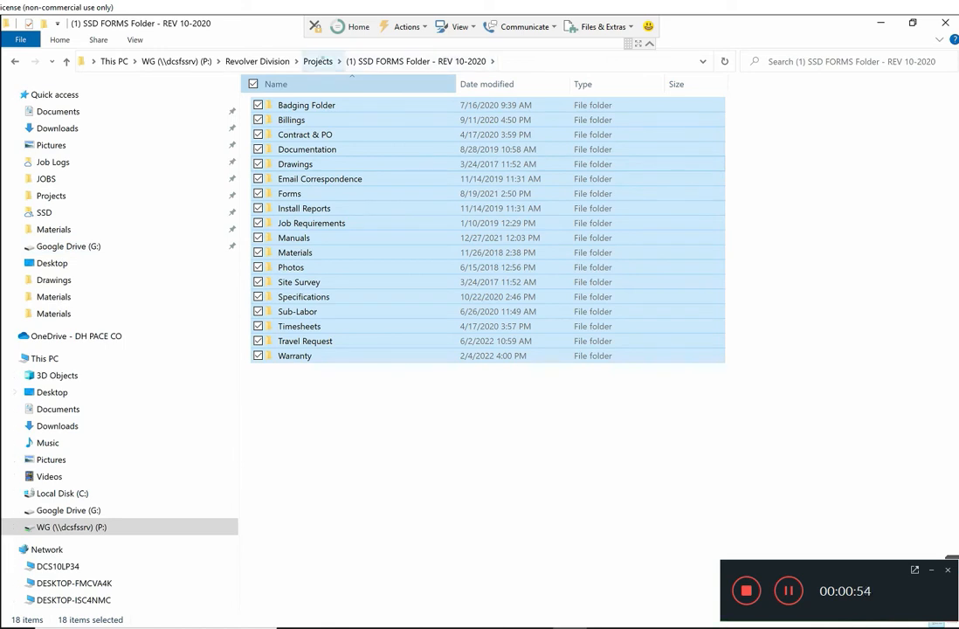
Step: Create a new folder in Projects named "J07259 FRB 1st Floor Houston"
{"action": "left_click", "coordinate": [318, 62]}
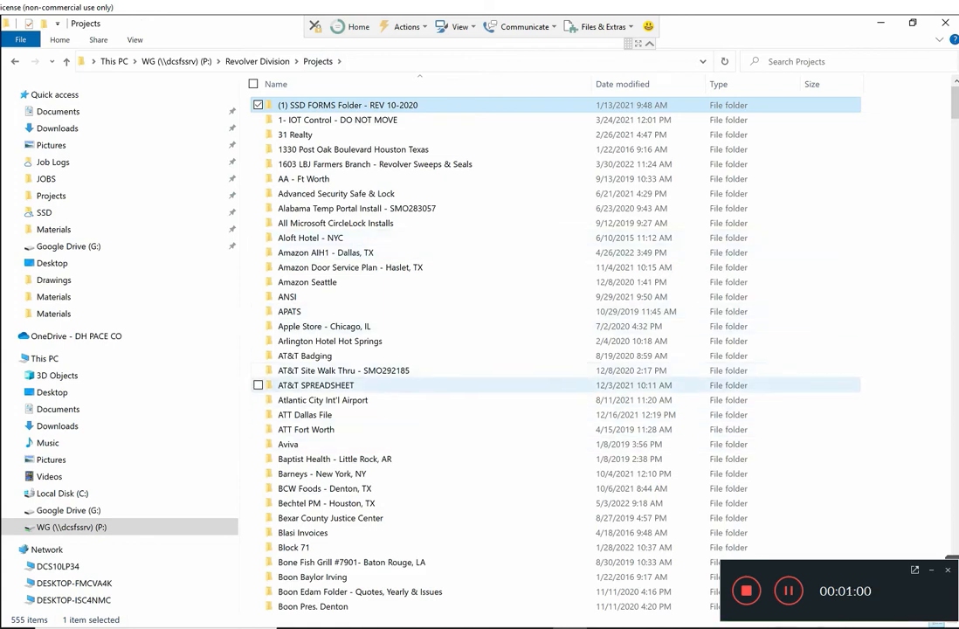
{"action": "right_click", "coordinate": [637, 382]}
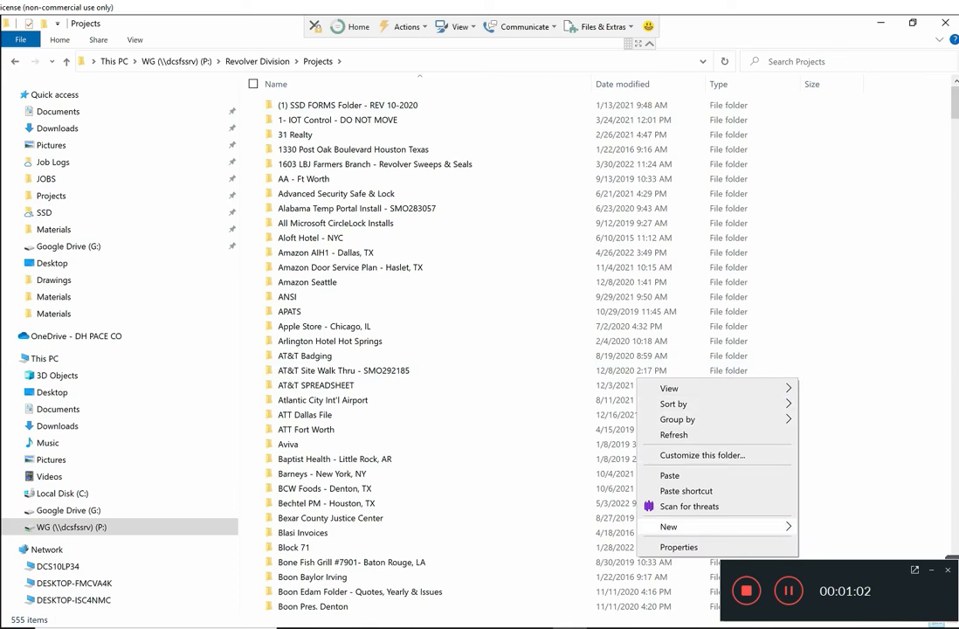
{"action": "mouse_move", "coordinate": [681, 527]}
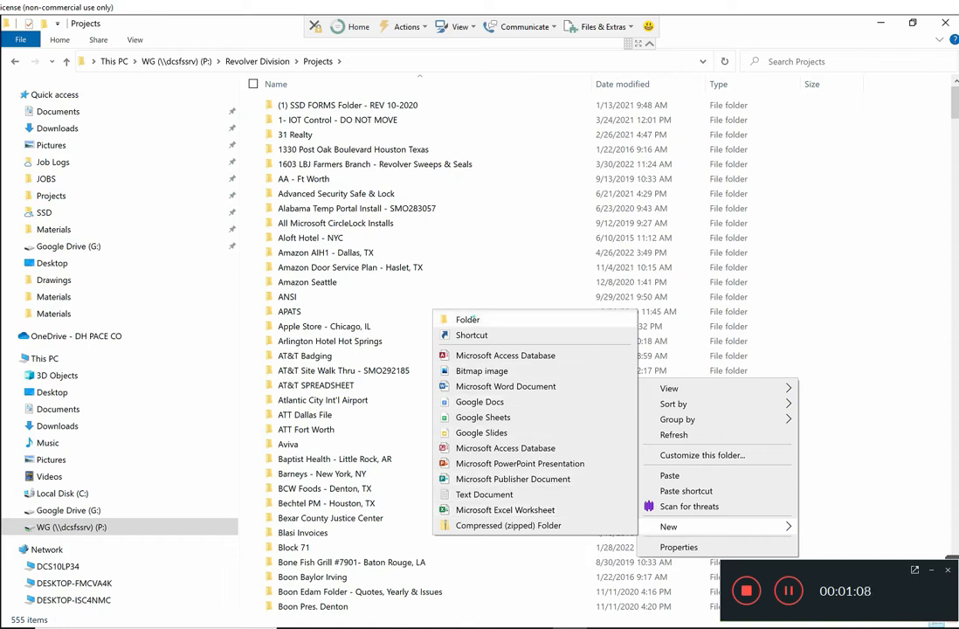
{"action": "left_click", "coordinate": [471, 318]}
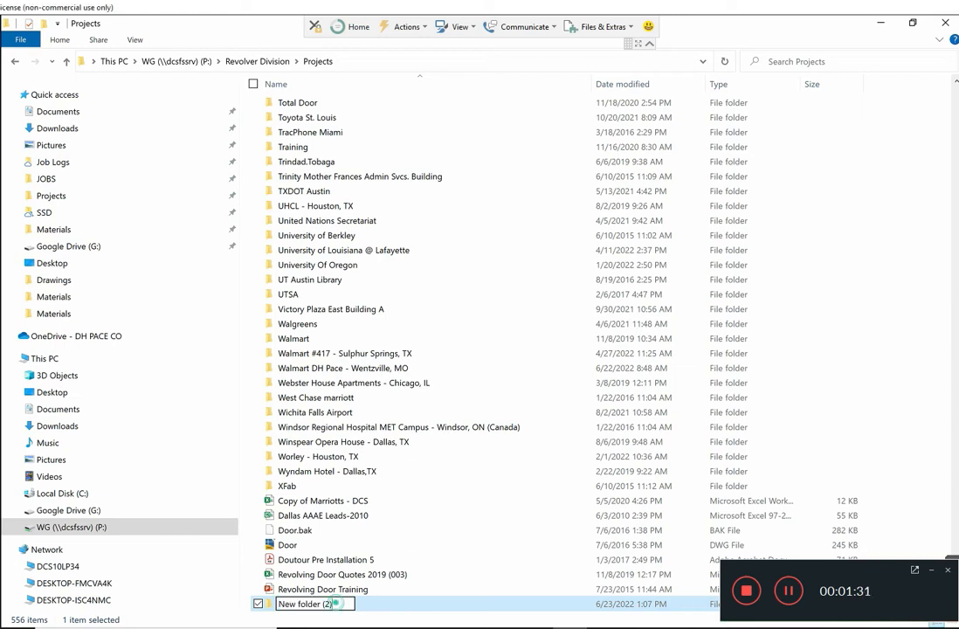
{"action": "type", "text": "J"}
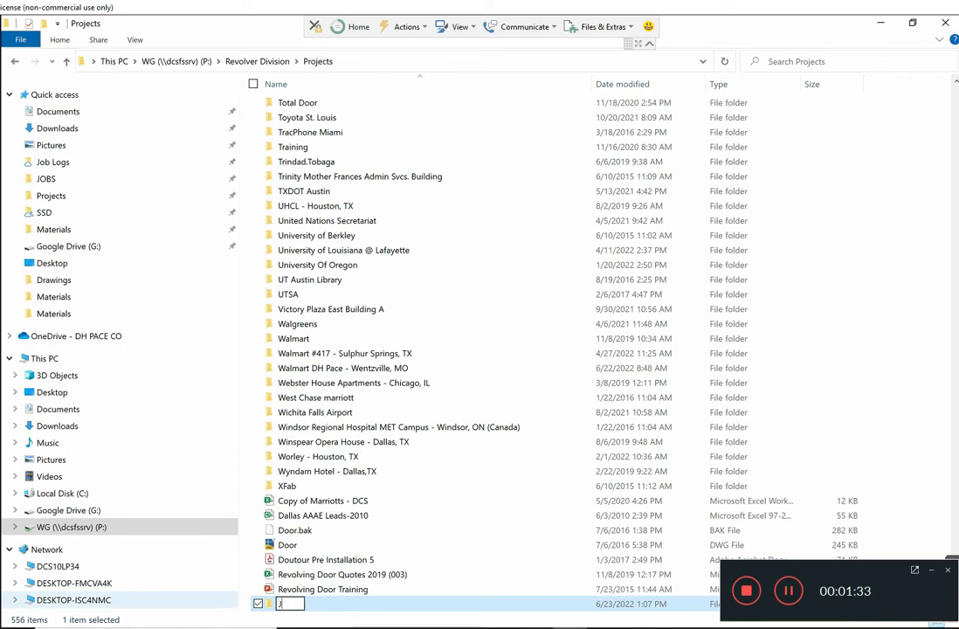
{"action": "type", "text": "07259"}
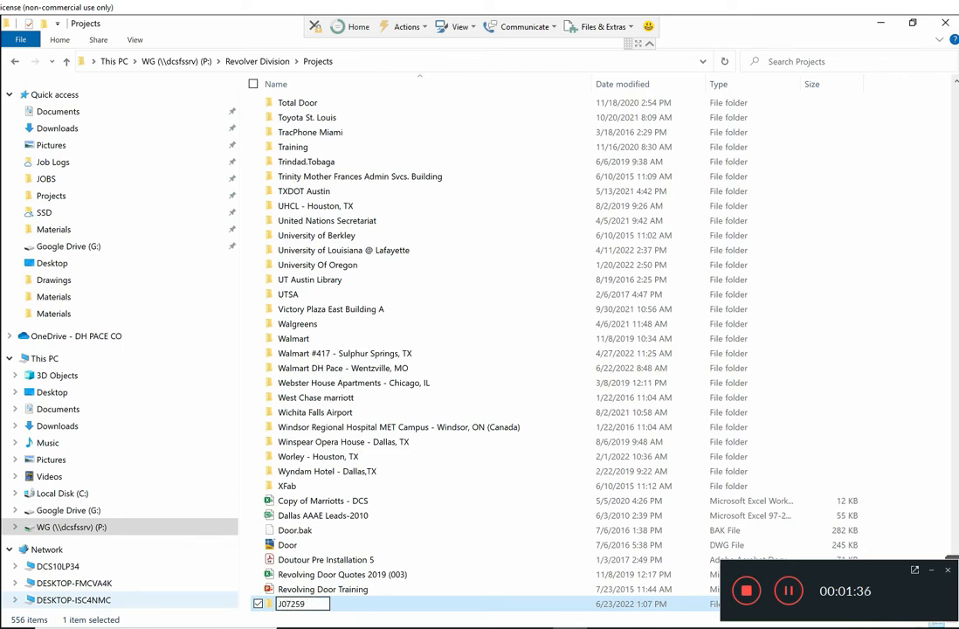
{"action": "type", "text": " FRB 1st Floor Houtson"}
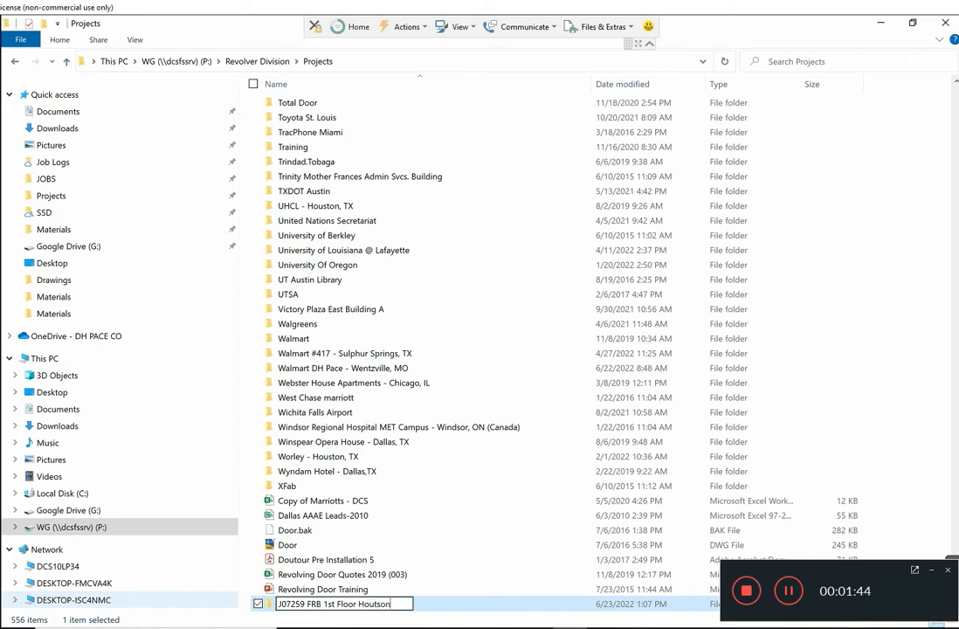
{"action": "key", "text": "BackSpace"}
{"action": "key", "text": "BackSpace"}
{"action": "key", "text": "BackSpace"}
{"action": "key", "text": "BackSpace"}
{"action": "type", "text": "ston"}
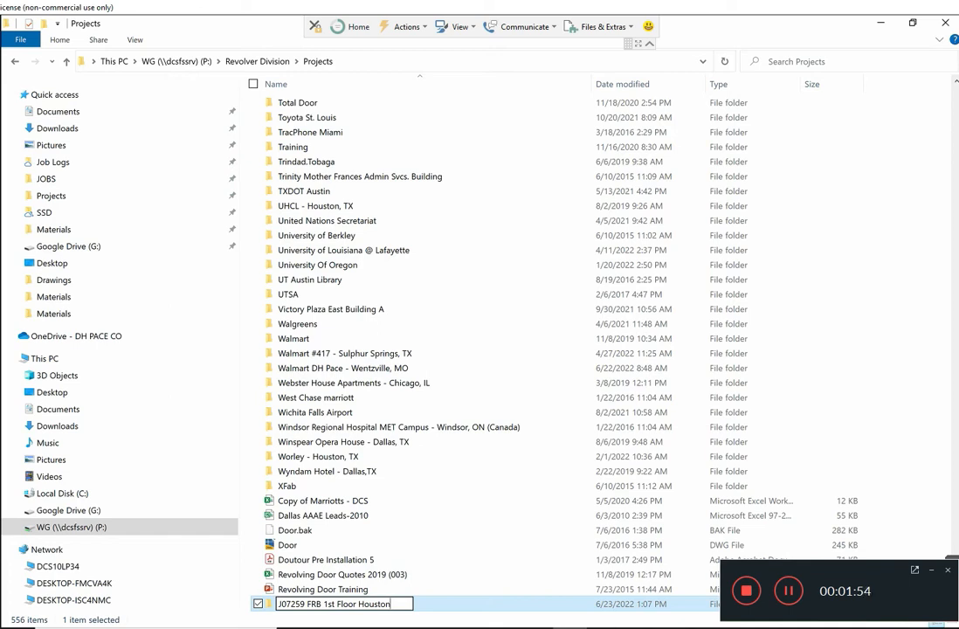
{"action": "key", "text": "Return"}
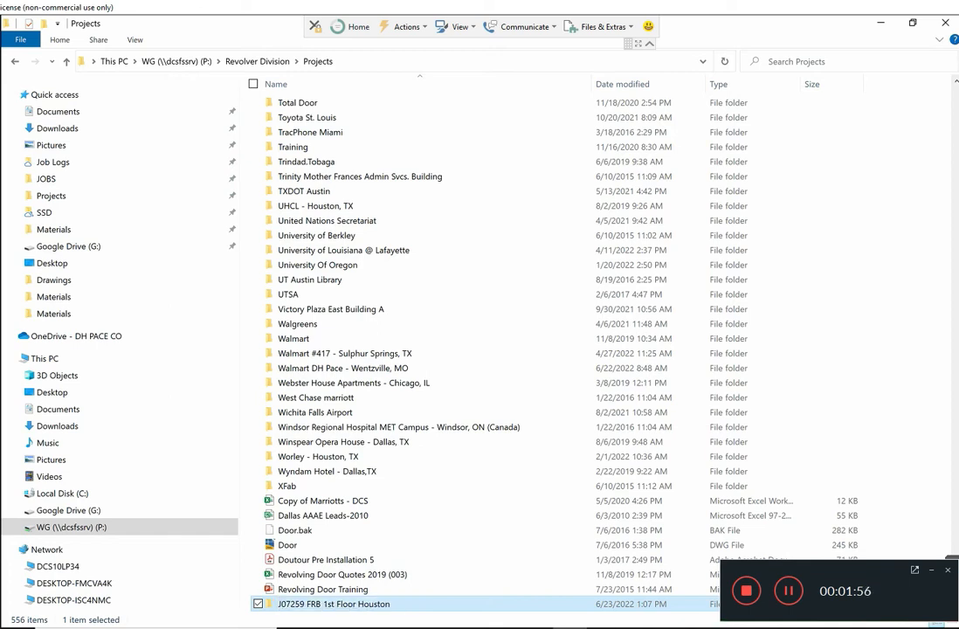
Step: Paste the copied template subfolders into the J07259 FRB 1st Floor Houston folder
{"action": "left_click", "coordinate": [265, 603]}
{"action": "double_click", "coordinate": [264, 603]}
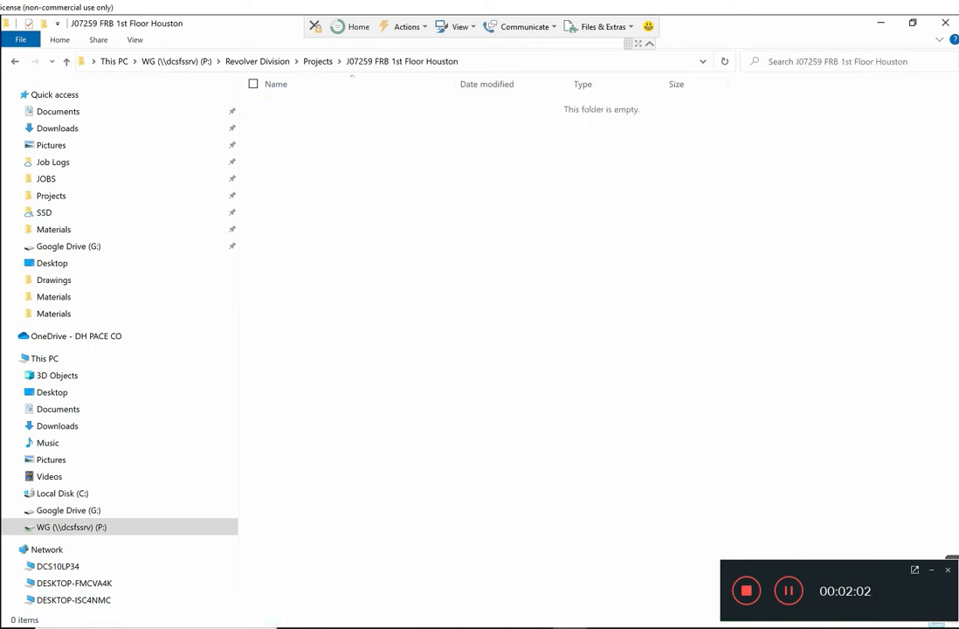
{"action": "right_click", "coordinate": [320, 278]}
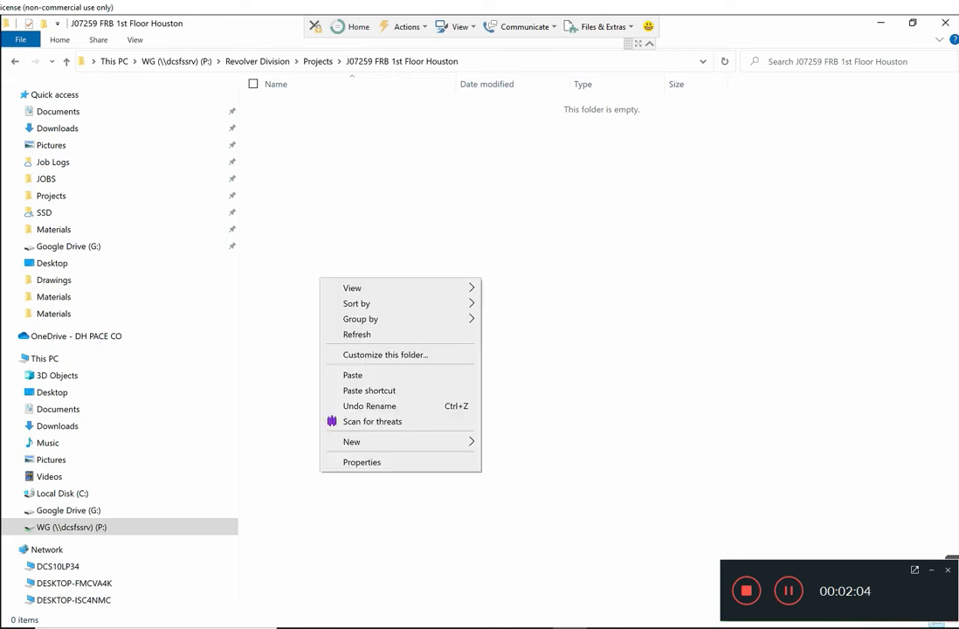
{"action": "left_click", "coordinate": [354, 374]}
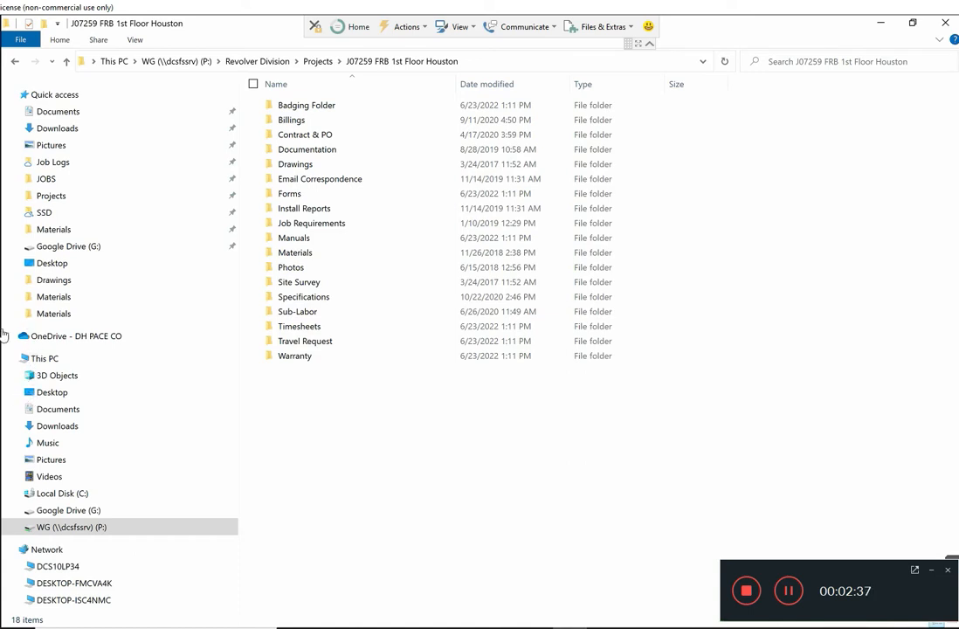
Step: Switch to Outlook and examine the attachments of the FRB Houston and "FW: FRB LEU Portals - Project Start" emails in the job's mail folder
{"action": "left_click", "coordinate": [950, 17]}
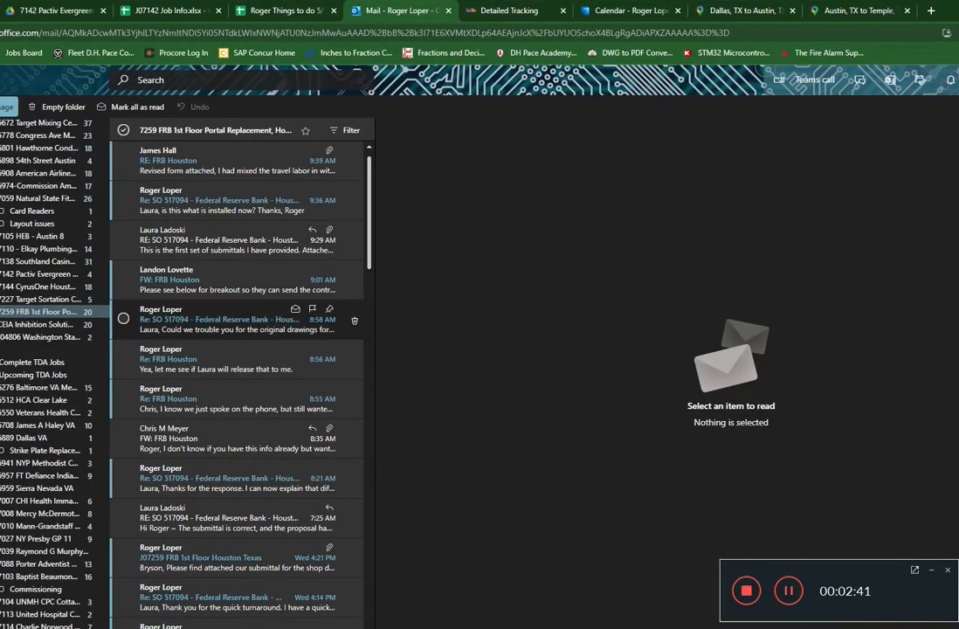
{"action": "scroll", "coordinate": [236, 339], "scroll_direction": "down", "scroll_amount": 15}
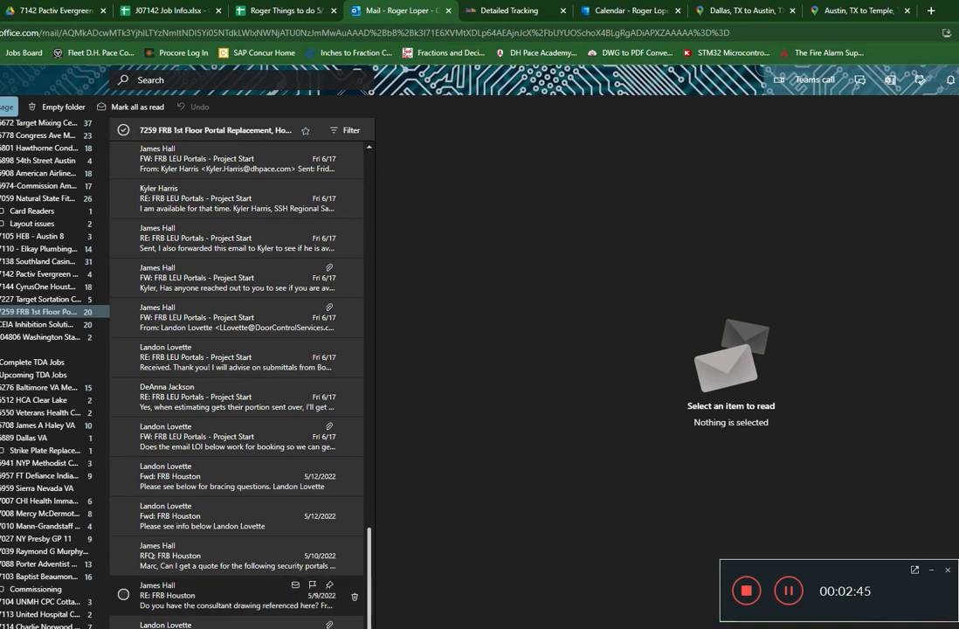
{"action": "left_click", "coordinate": [236, 624]}
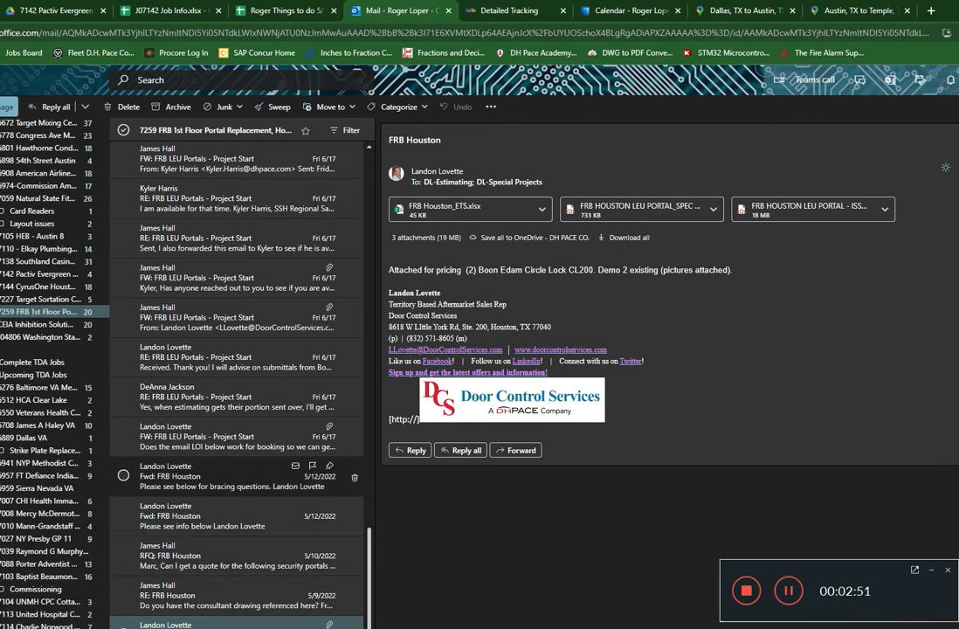
{"action": "scroll", "coordinate": [236, 479], "scroll_direction": "up", "scroll_amount": 3}
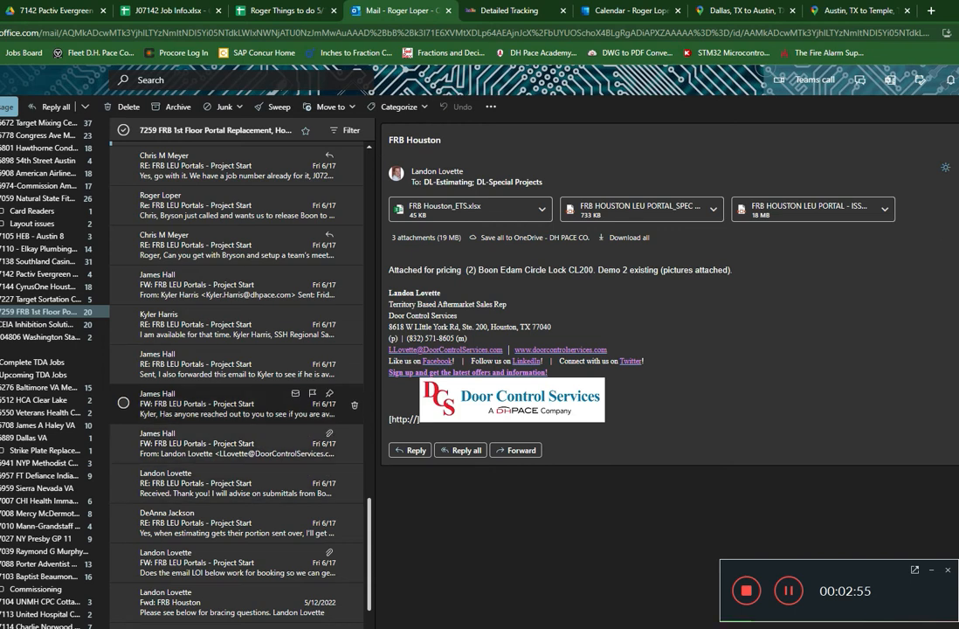
{"action": "scroll", "coordinate": [236, 441], "scroll_direction": "up", "scroll_amount": 6}
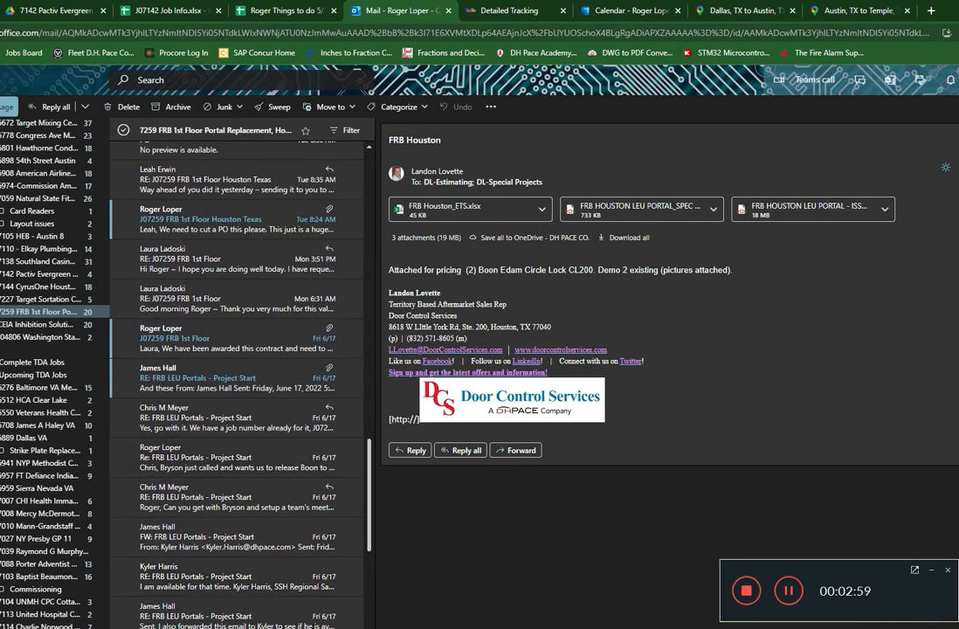
{"action": "scroll", "coordinate": [236, 380], "scroll_direction": "down", "scroll_amount": 4}
{"action": "left_click", "coordinate": [236, 381]}
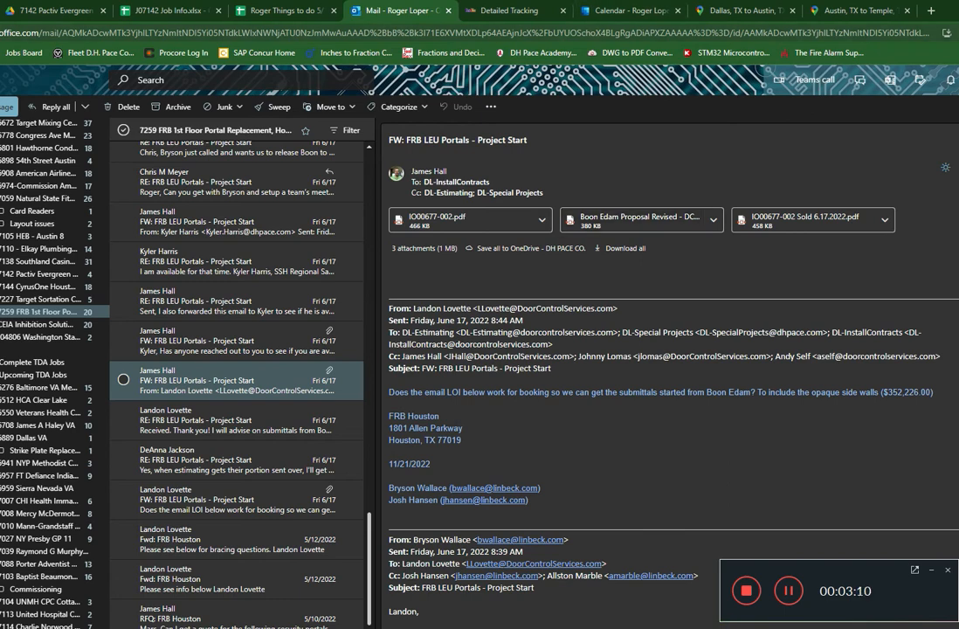
Step: Switch to the File Explorer window showing 7259 FRB 1st Floor Portal Replacement, Houston TX and dock it beside the project folder window
{"action": "key", "text": "alt+Tab"}
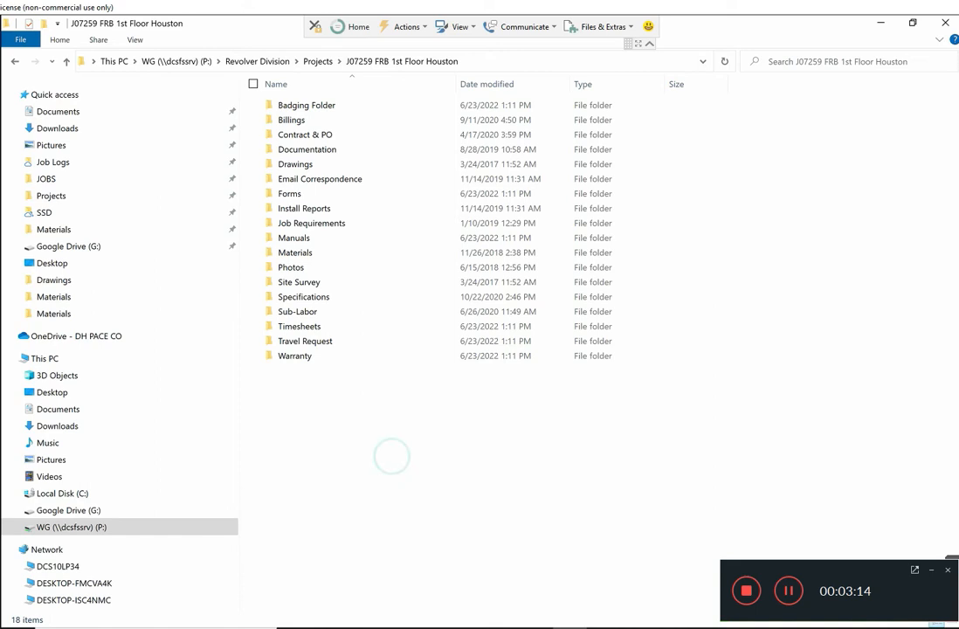
{"action": "key", "text": "alt+Tab"}
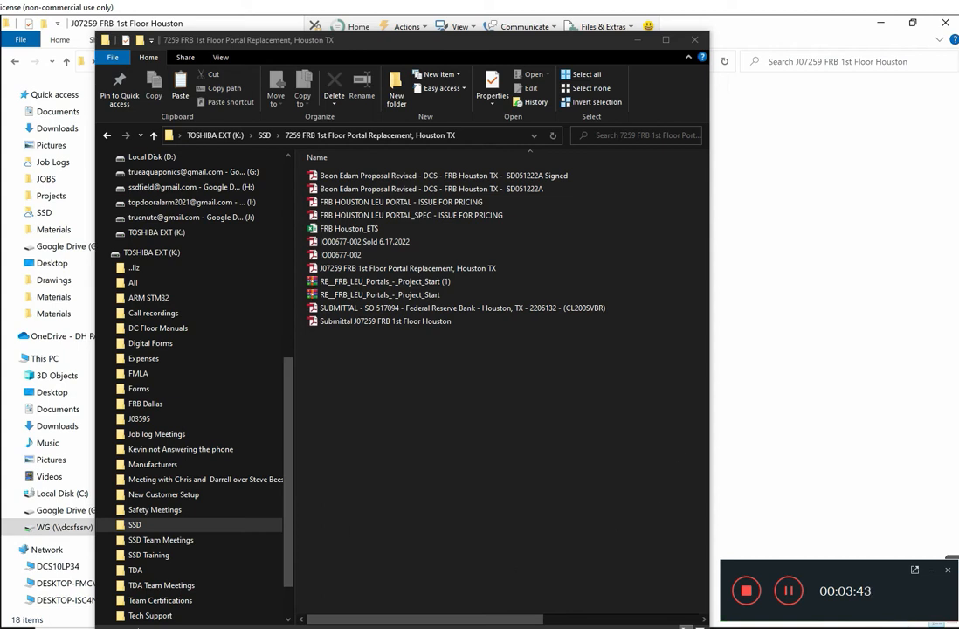
{"action": "key", "text": "super+Right"}
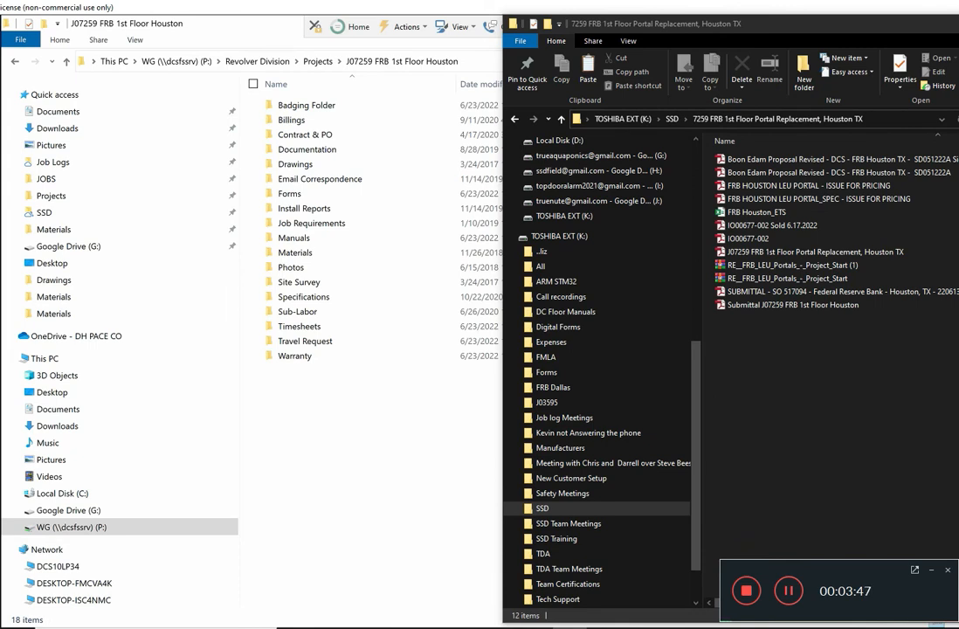
Step: Create a subfolder named "Submittals" in the J07259 FRB 1st Floor Houston folder and open it
{"action": "left_click", "coordinate": [231, 41]}
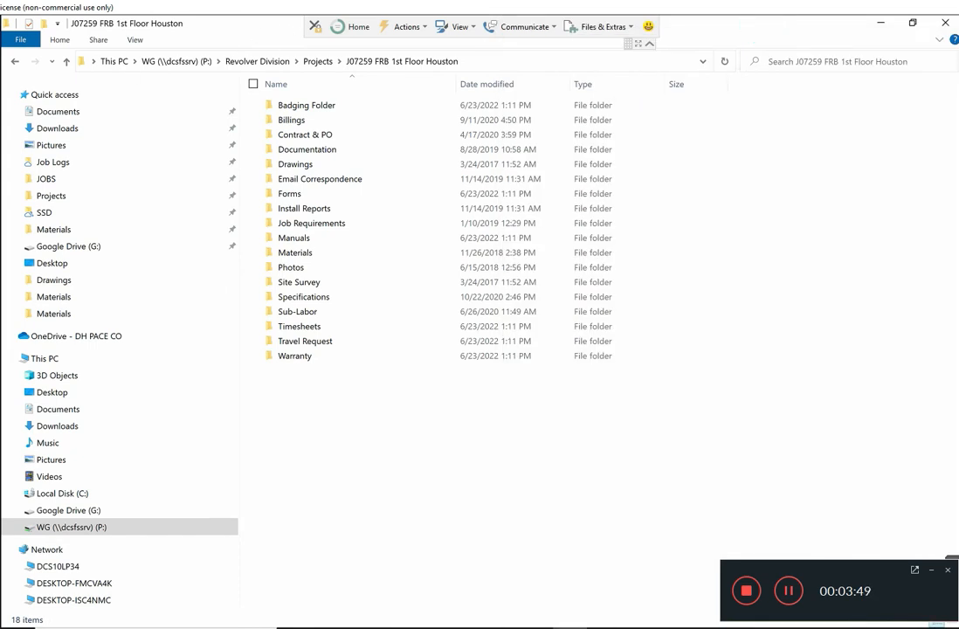
{"action": "right_click", "coordinate": [251, 262]}
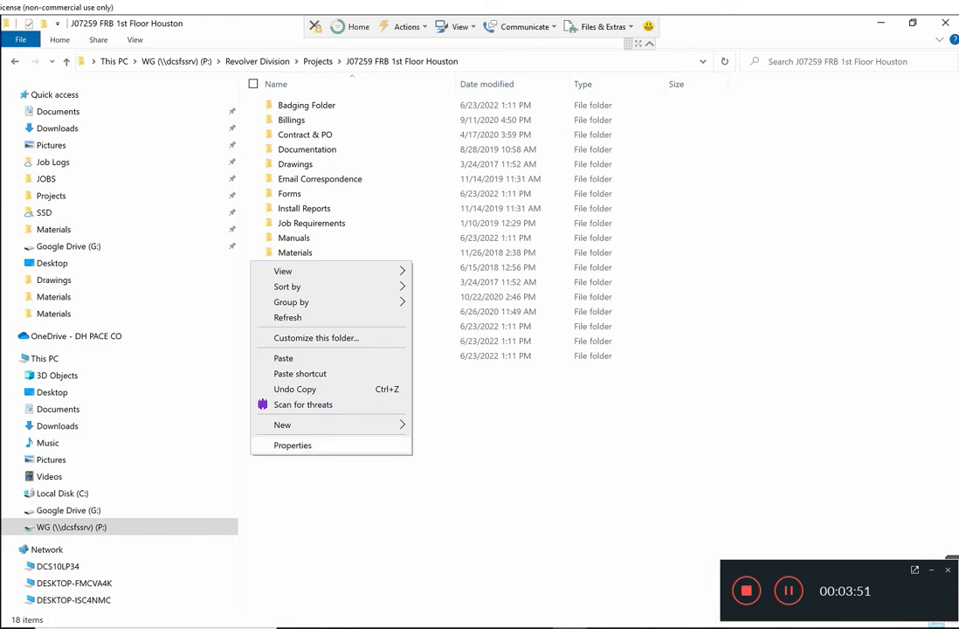
{"action": "mouse_move", "coordinate": [349, 425]}
{"action": "left_click", "coordinate": [430, 425]}
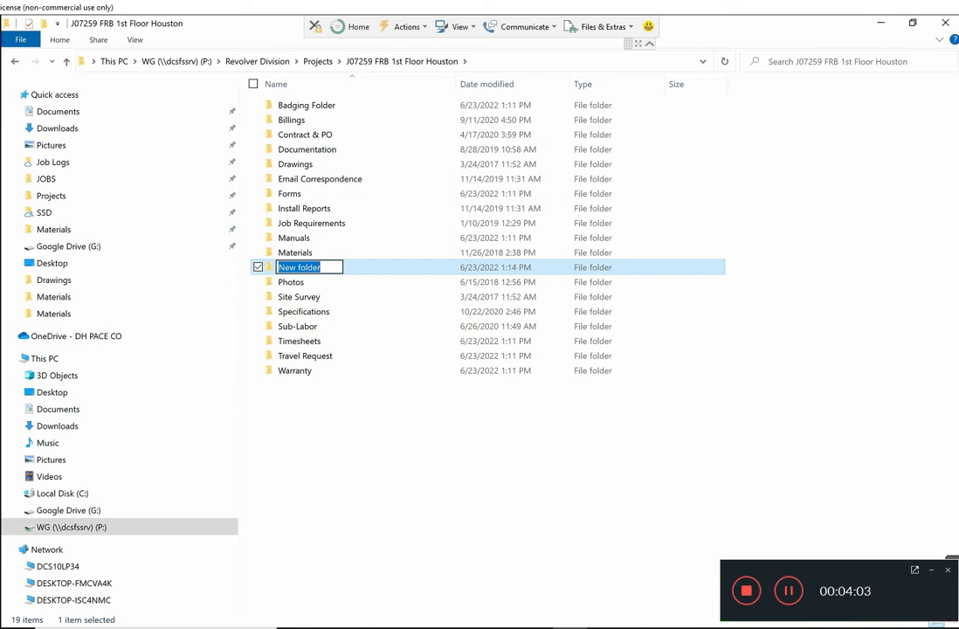
{"action": "type", "text": "Submi"}
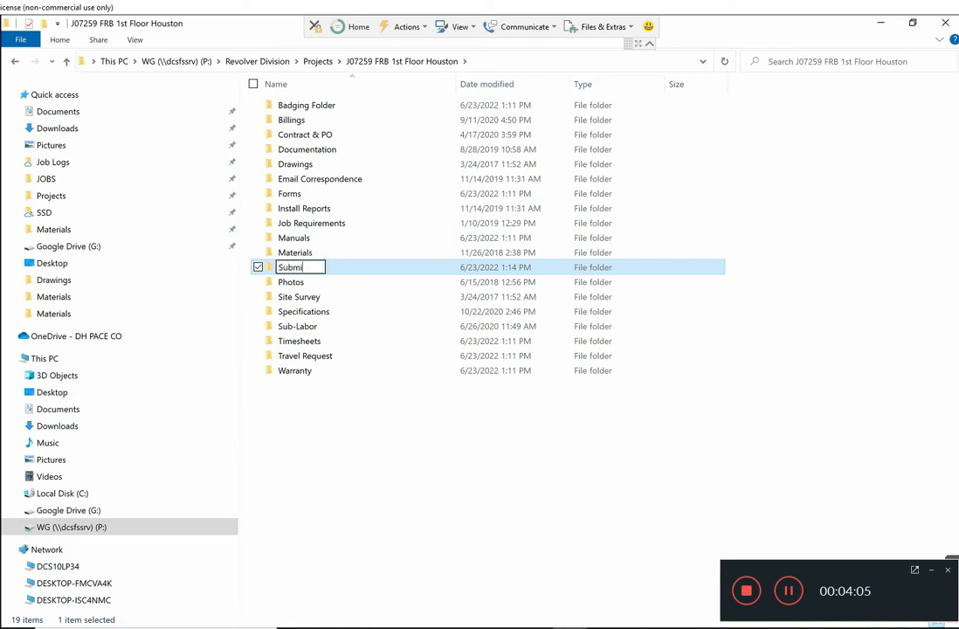
{"action": "type", "text": "ttals"}
{"action": "key", "text": "Return"}
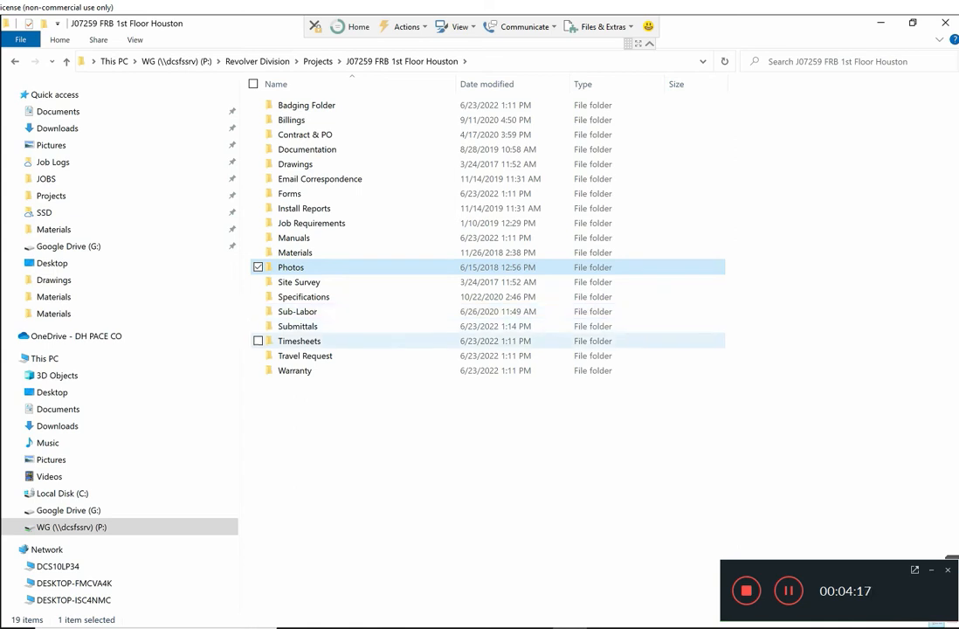
{"action": "double_click", "coordinate": [370, 325]}
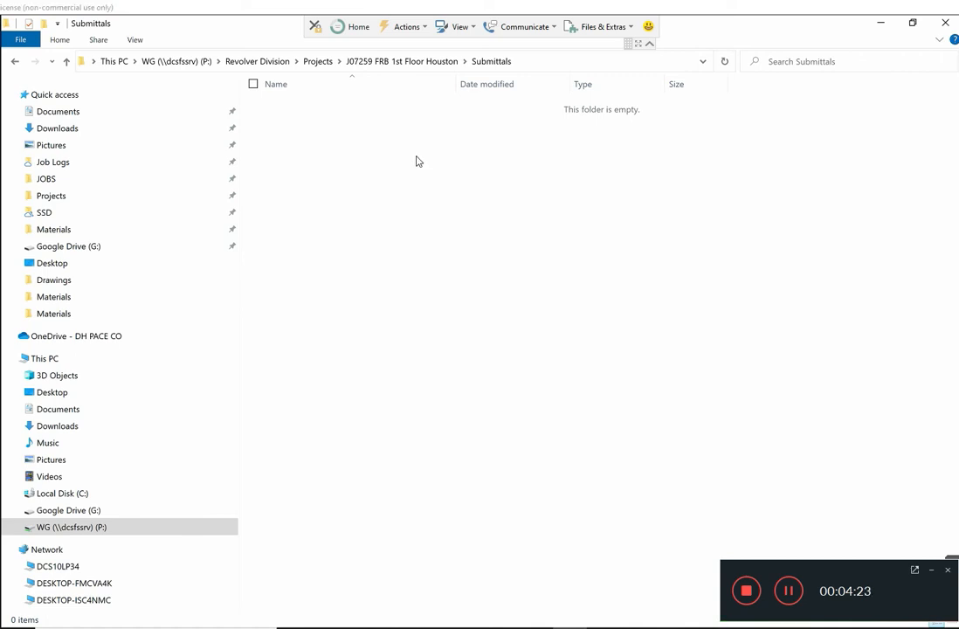
Step: Copy the Boon Edam Proposal Revised PDF, the Federal Reserve Bank submittal and "Submittal J07259 FRB 1st Floor Houston" into the Submittals folder
{"action": "left_click_drag", "start_coordinate": [505, 339], "coordinate": [470, 291]}
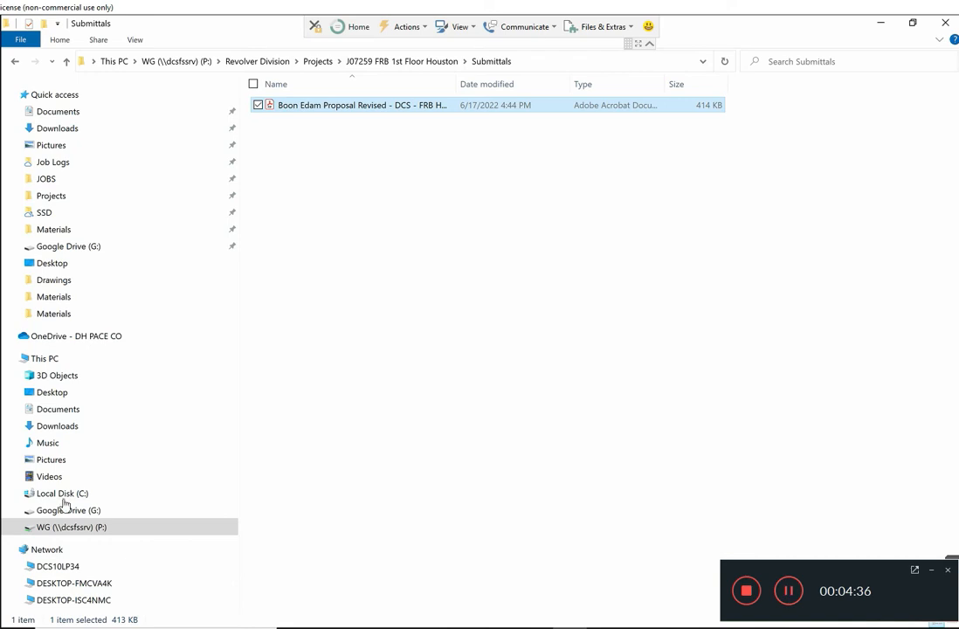
{"action": "key", "text": "alt+Tab"}
{"action": "left_click_drag", "start_coordinate": [908, 36], "coordinate": [831, 9]}
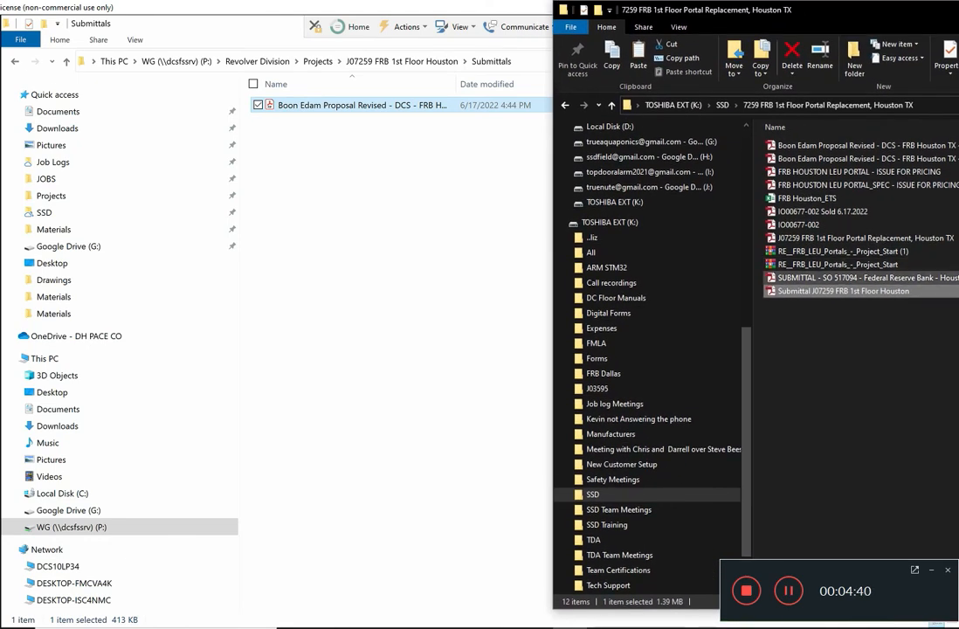
{"action": "left_click", "coordinate": [948, 278]}
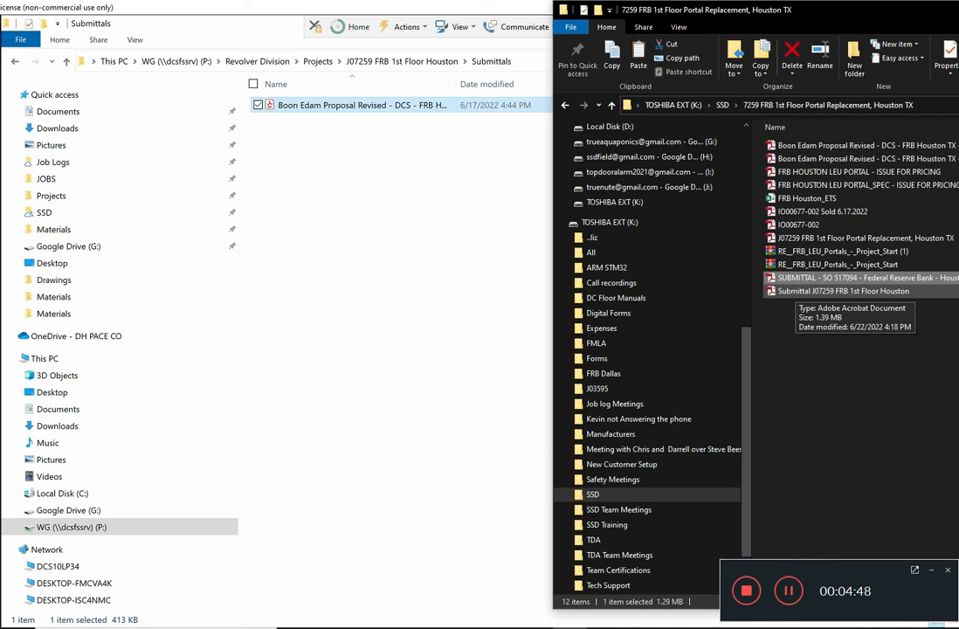
{"action": "left_click", "coordinate": [798, 291], "text": "ctrl"}
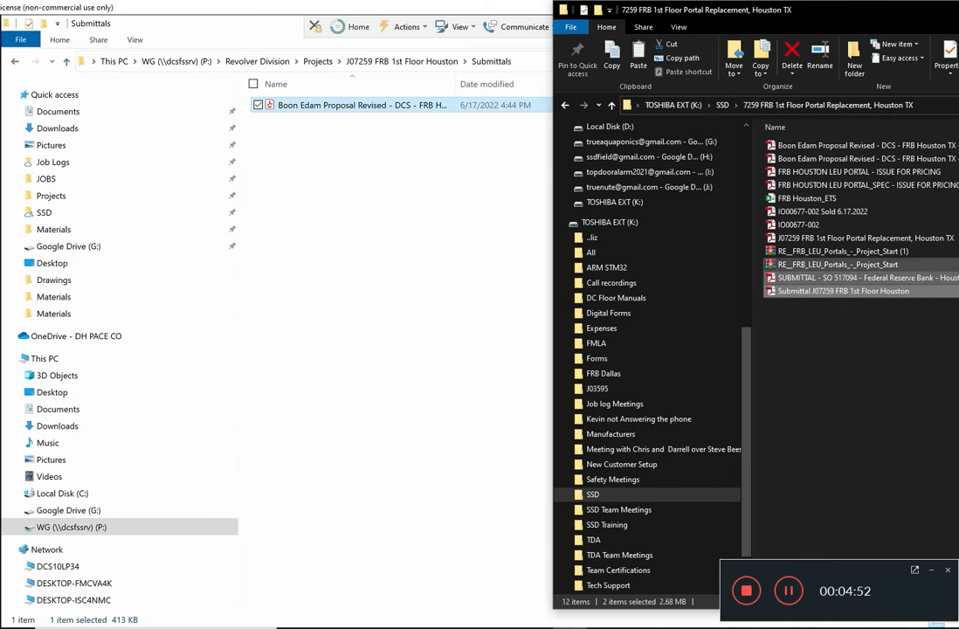
{"action": "left_click_drag", "start_coordinate": [797, 291], "coordinate": [375, 256]}
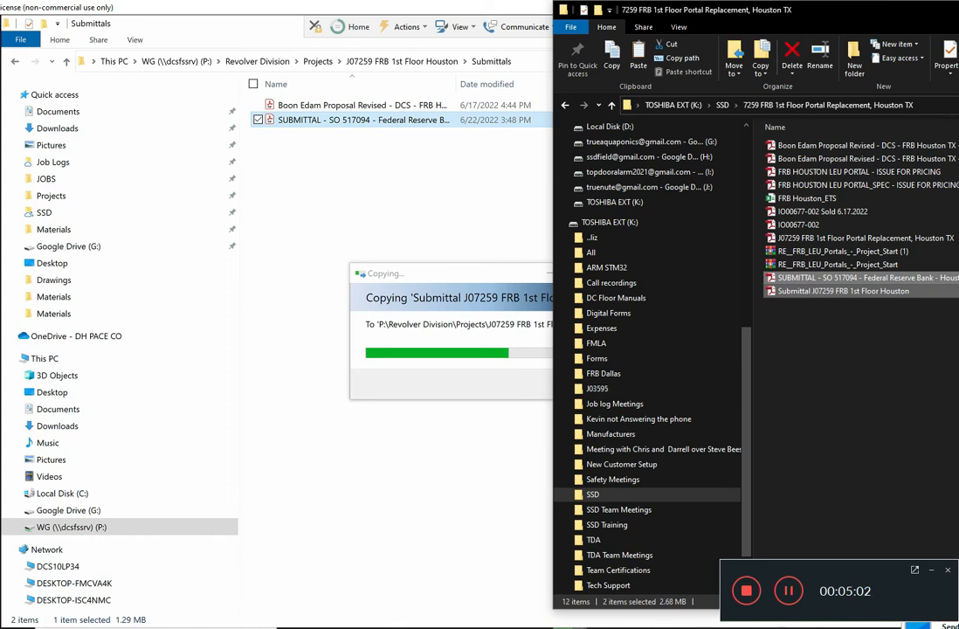
{"action": "left_click", "coordinate": [957, 10]}
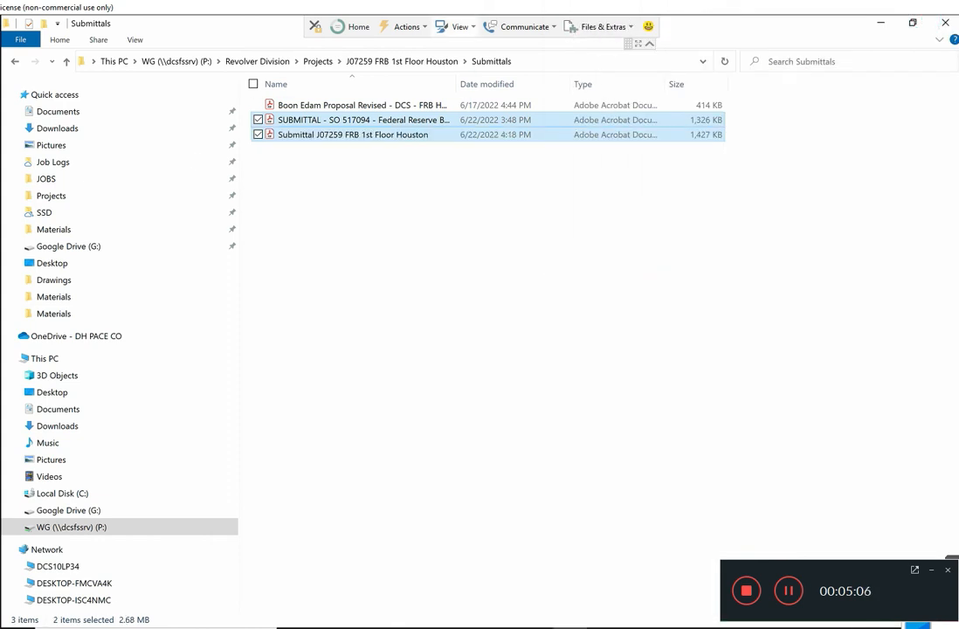
Step: Return to the J07259 FRB 1st Floor Houston folder and review its subfolders and loose job files against "(1) SSD FORMS Folder - REV 10-2020"
{"action": "left_click", "coordinate": [402, 62]}
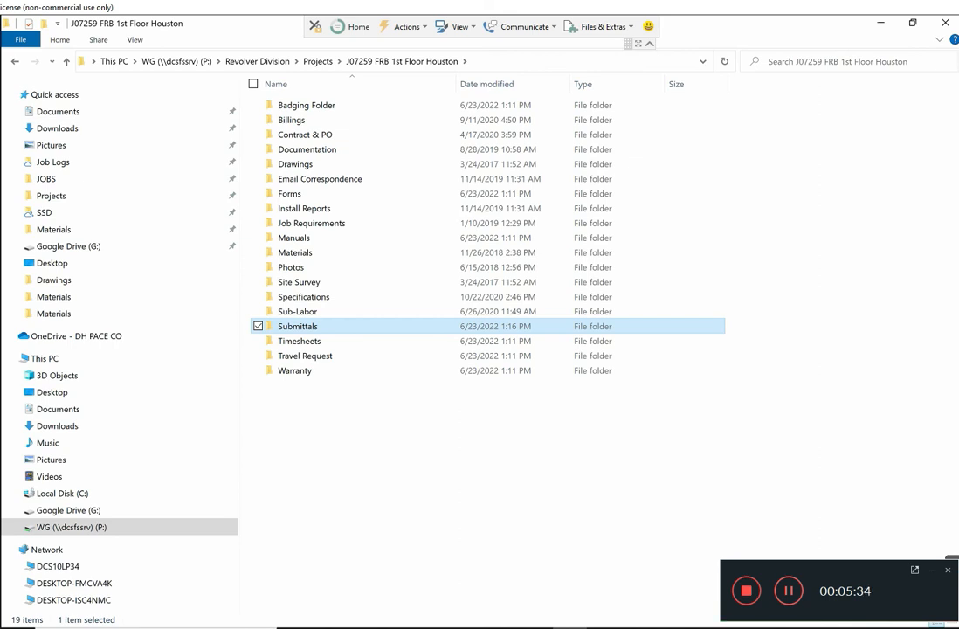
{"action": "key", "text": "alt+Tab"}
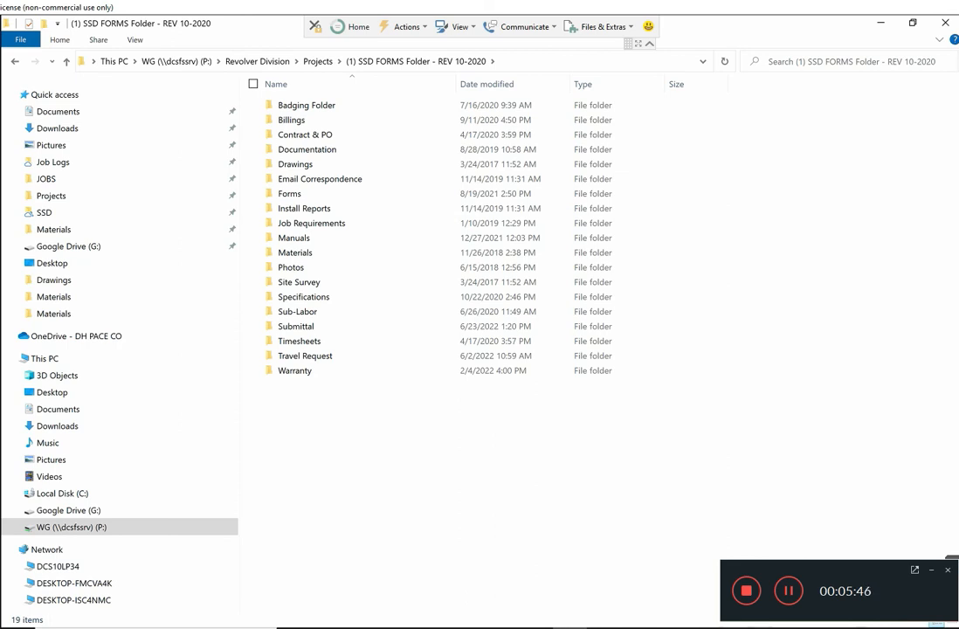
{"action": "key", "text": "alt+Tab"}
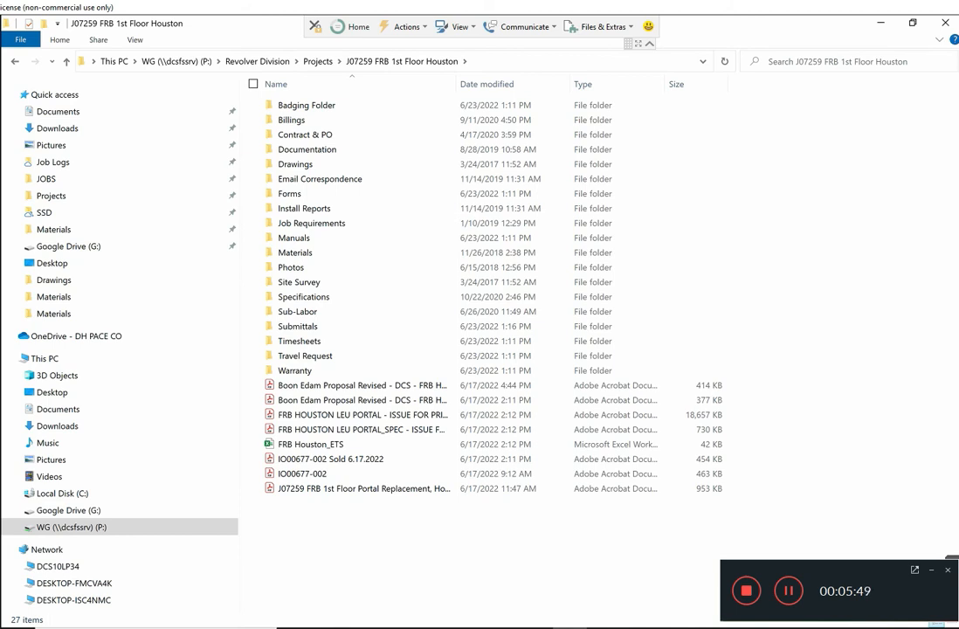
{"action": "left_click_drag", "start_coordinate": [420, 520], "coordinate": [266, 380]}
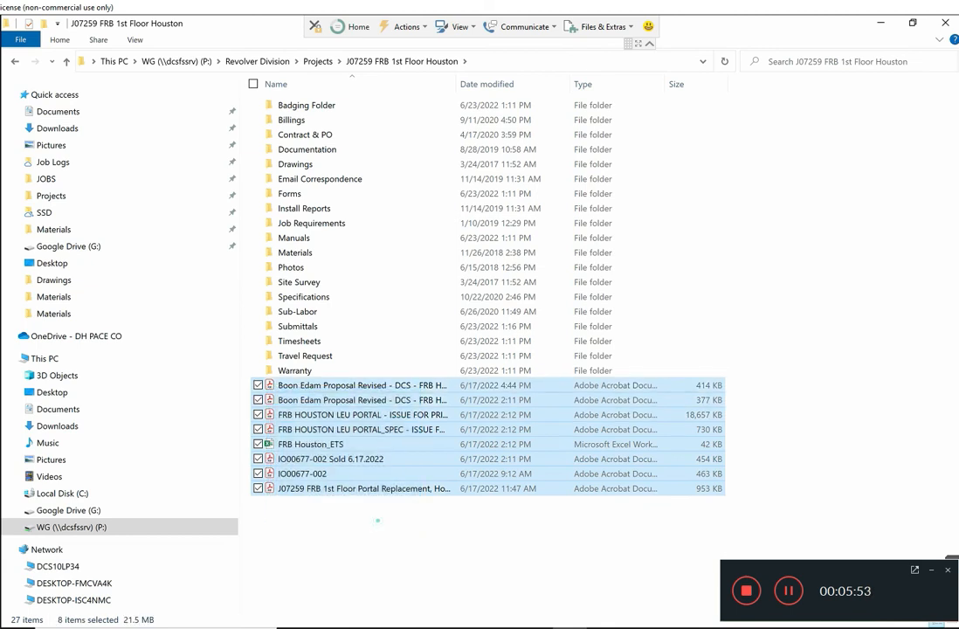
{"action": "left_click", "coordinate": [377, 521]}
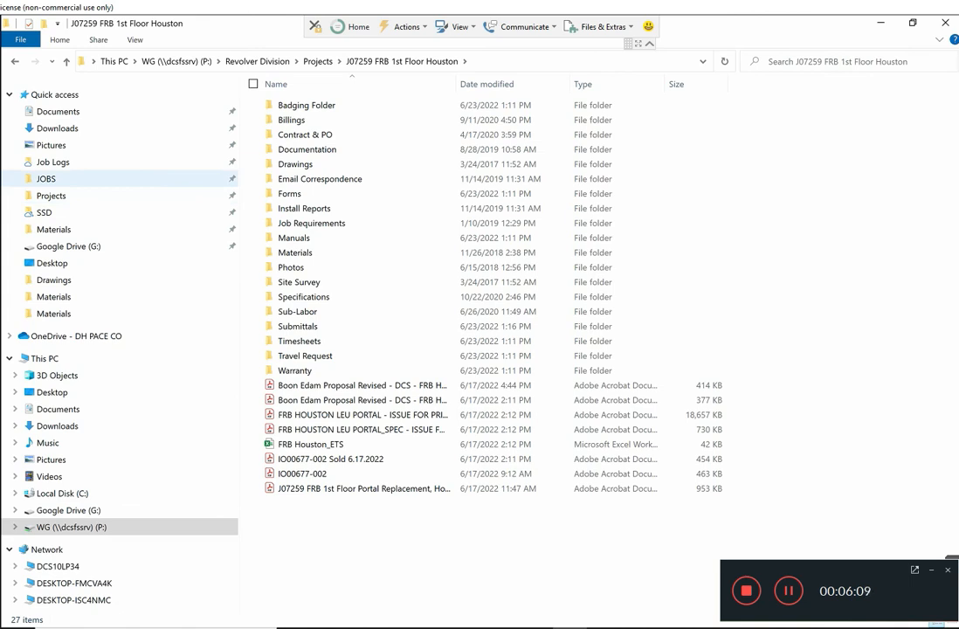
Step: Open "(1) TDA FORMS Folder - REV 10-2020" in the Top Door Alarm JOBS folder to view its template subfolders
{"action": "left_click", "coordinate": [45, 179]}
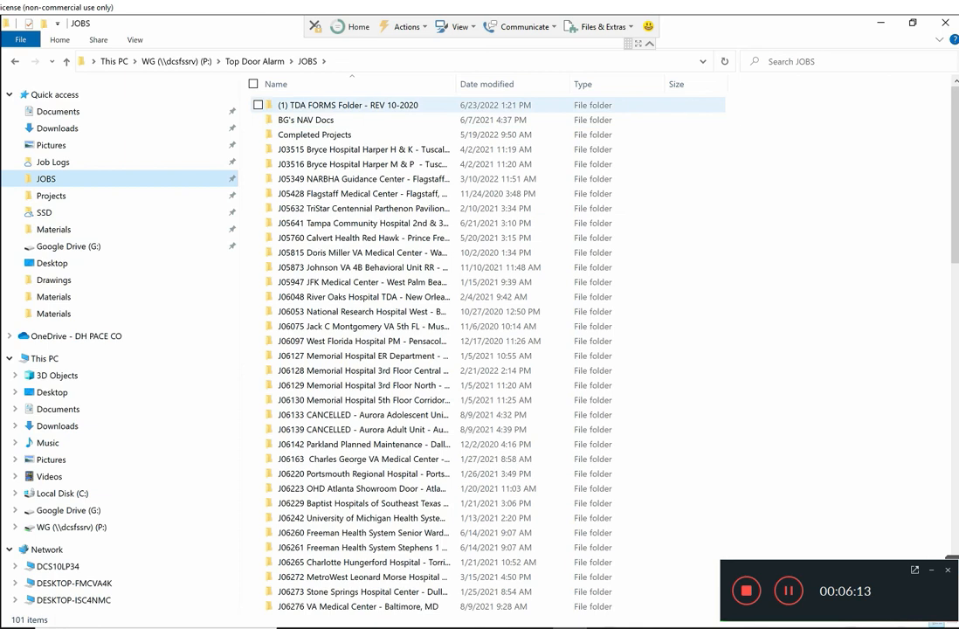
{"action": "double_click", "coordinate": [301, 103]}
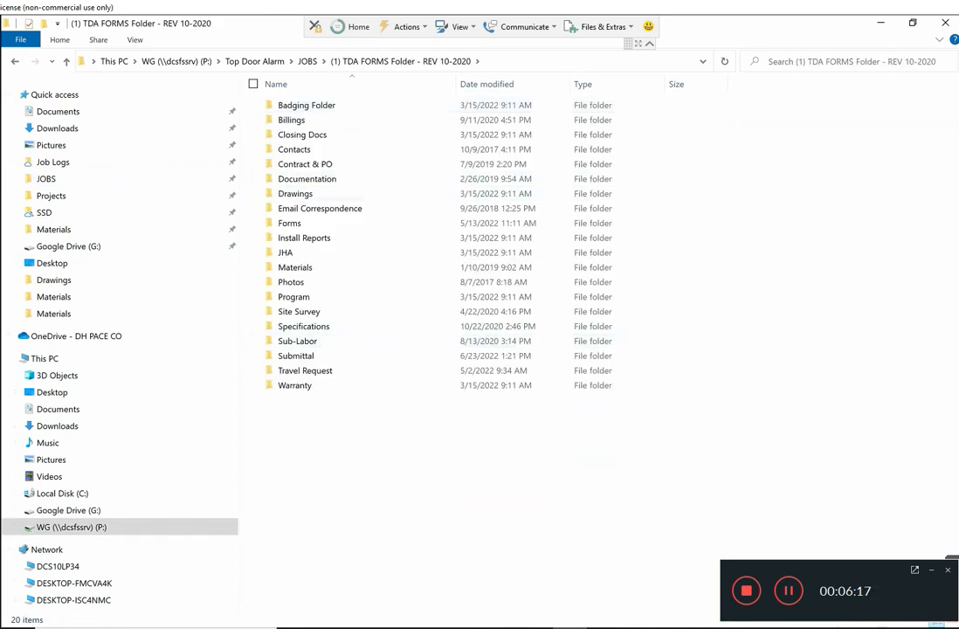